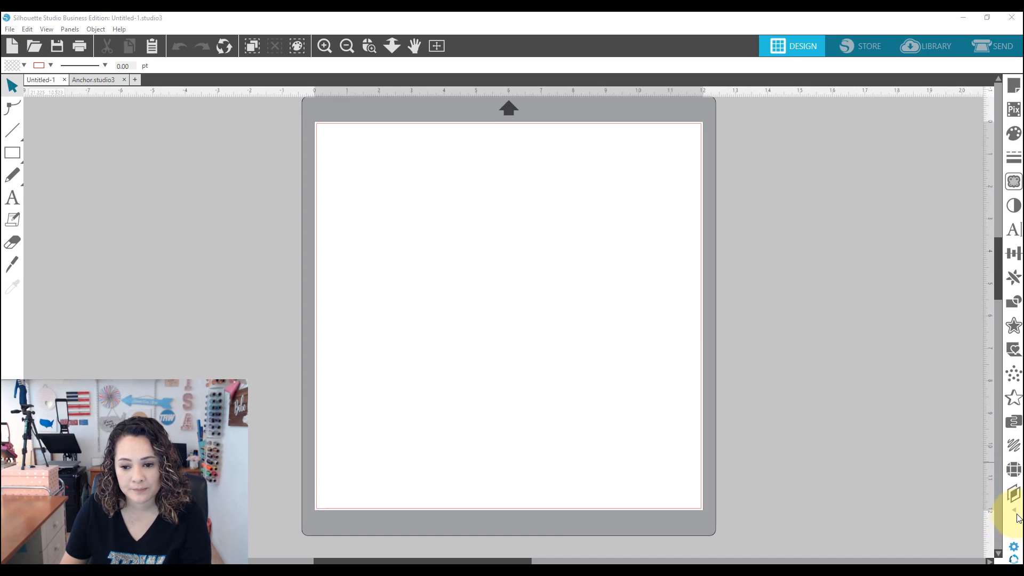
Step: Open the Rhinestones settings and place them beside the page, clear of the design area
{"action": "mouse_move", "coordinate": [1016, 514]}
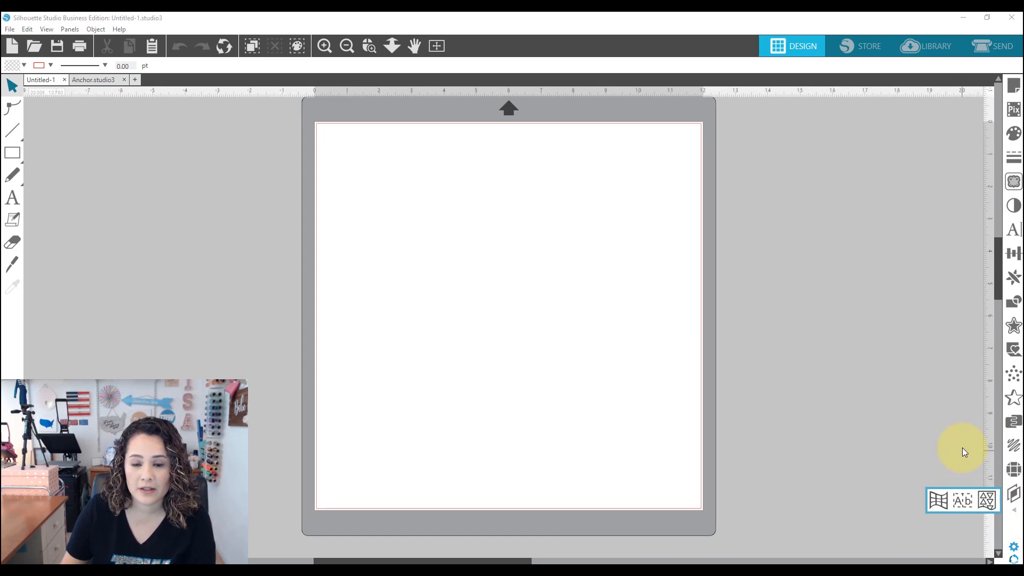
{"action": "left_click", "coordinate": [1014, 471]}
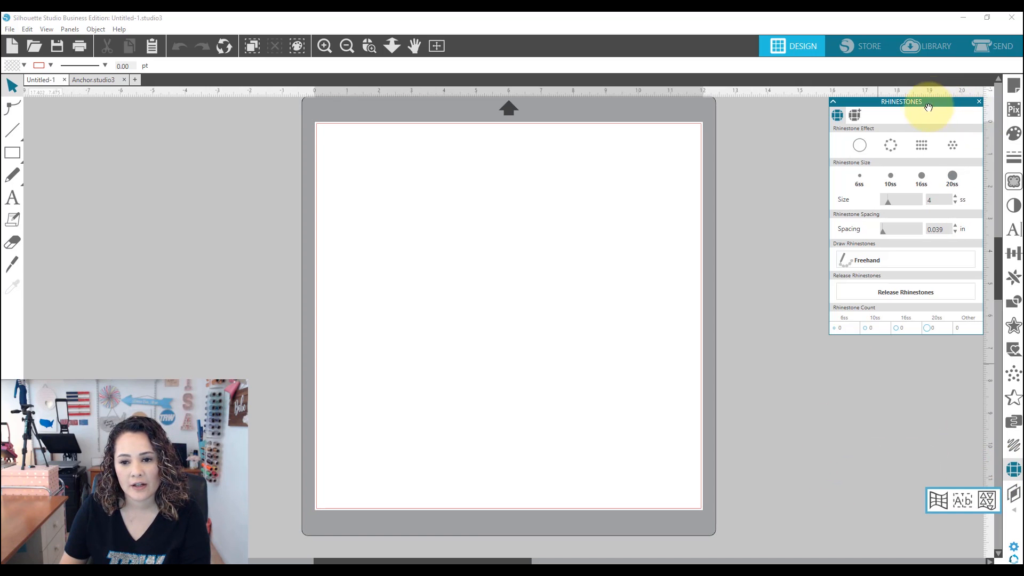
{"action": "left_click_drag", "start_coordinate": [932, 102], "coordinate": [527, 177]}
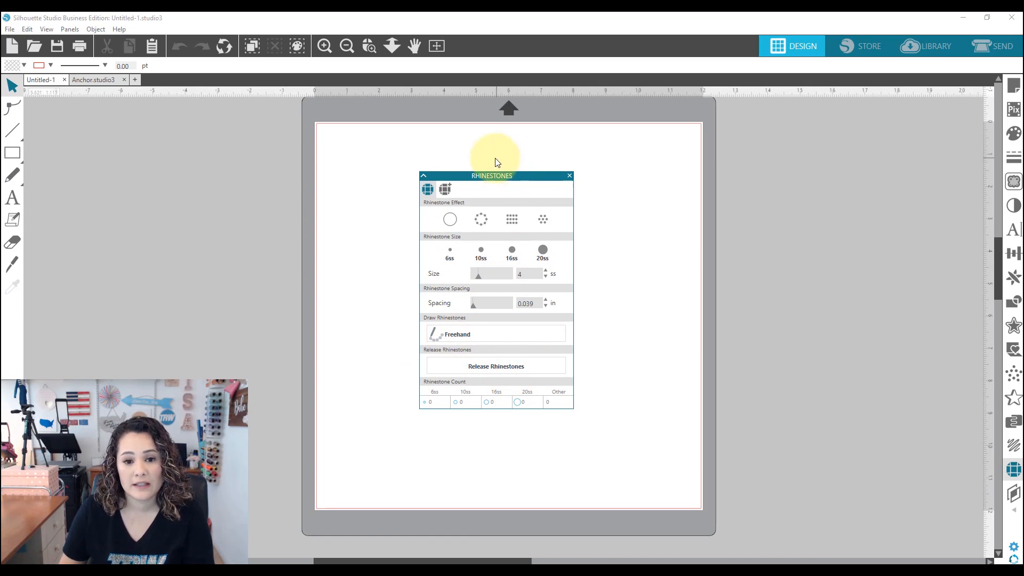
{"action": "left_click_drag", "start_coordinate": [495, 175], "coordinate": [820, 146]}
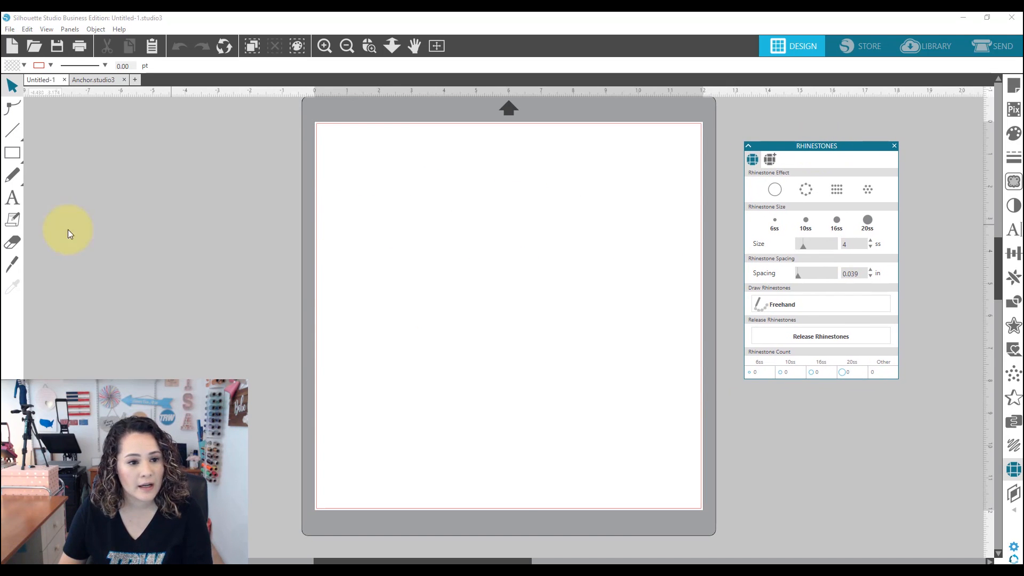
Step: Draw a rectangle about 3.89 × 2.47 in and, beside it, a circle about 2.54 in wide near the page's upper edge
{"action": "left_click", "coordinate": [9, 155]}
{"action": "left_click_drag", "start_coordinate": [339, 173], "coordinate": [465, 253]}
{"action": "left_click", "coordinate": [12, 152]}
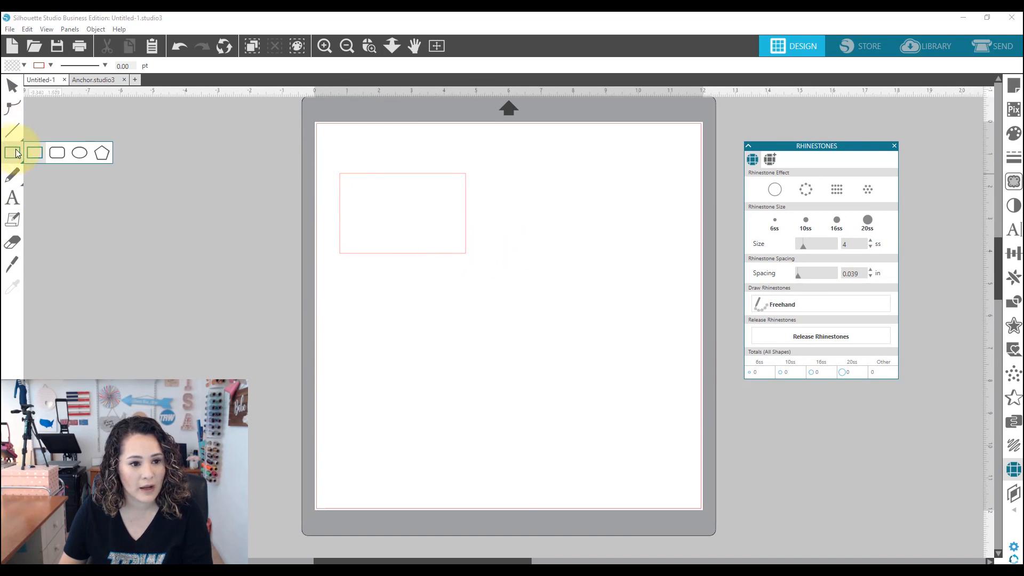
{"action": "left_click", "coordinate": [80, 151]}
{"action": "left_click_drag", "start_coordinate": [509, 179], "coordinate": [598, 254]}
{"action": "left_click", "coordinate": [8, 84]}
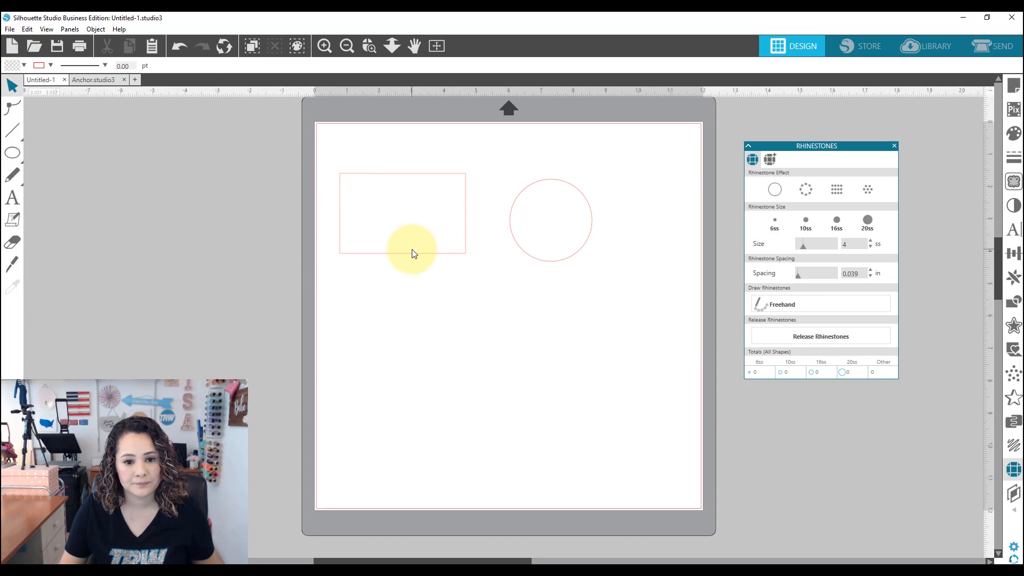
Step: Shift the rectangle and the circle slightly to the right on the page and fill both with black
{"action": "left_click_drag", "start_coordinate": [407, 257], "coordinate": [440, 264]}
{"action": "left_click_drag", "start_coordinate": [566, 267], "coordinate": [602, 265]}
{"action": "key", "text": "ctrl+a"}
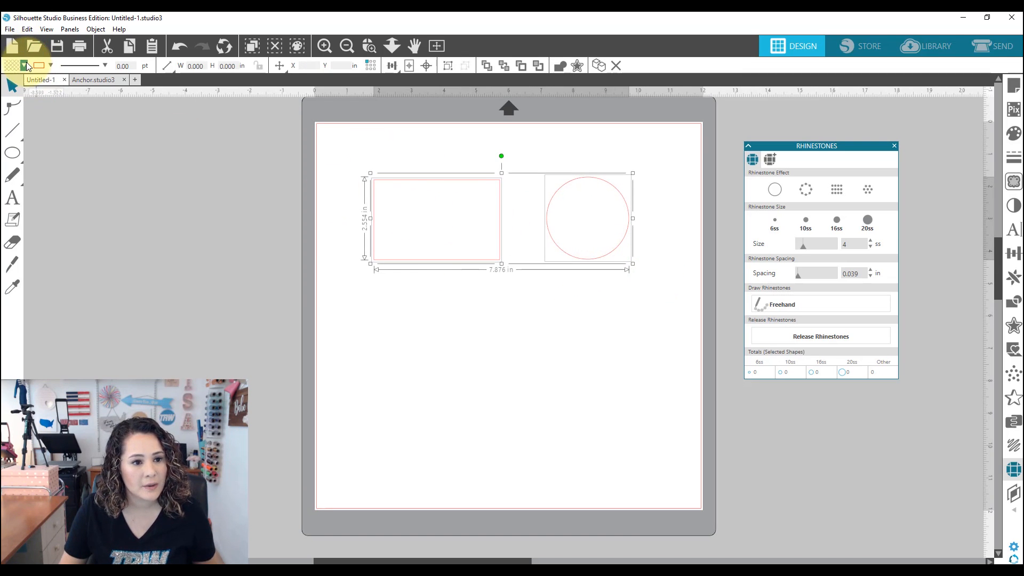
{"action": "left_click", "coordinate": [23, 65]}
{"action": "left_click", "coordinate": [83, 95]}
{"action": "left_click", "coordinate": [396, 341]}
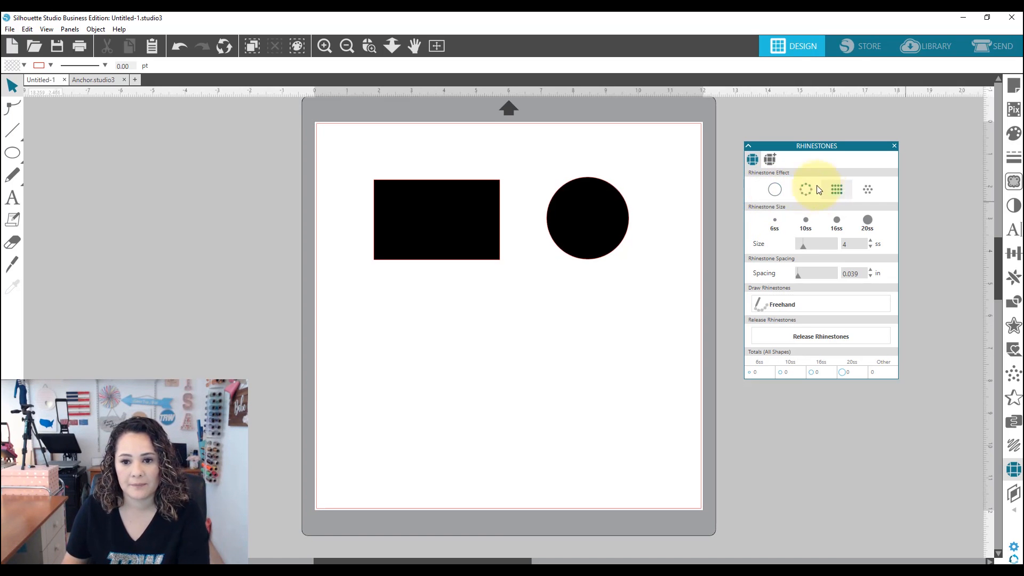
Step: Try the edge rhinestone effect on the black rectangle, remove it, and apply the straight-row rhinestone fill instead
{"action": "left_click", "coordinate": [444, 233]}
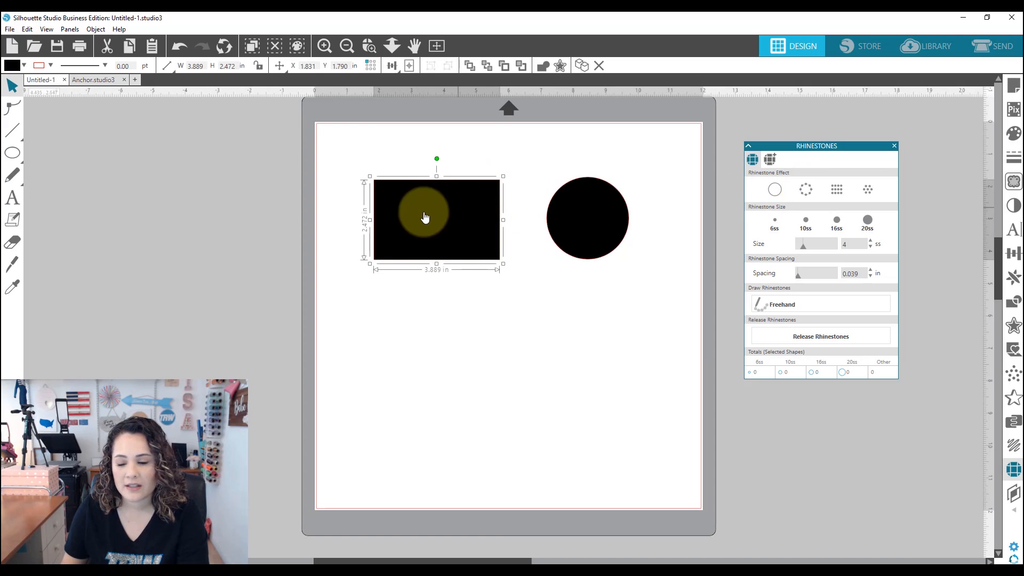
{"action": "left_click", "coordinate": [791, 228]}
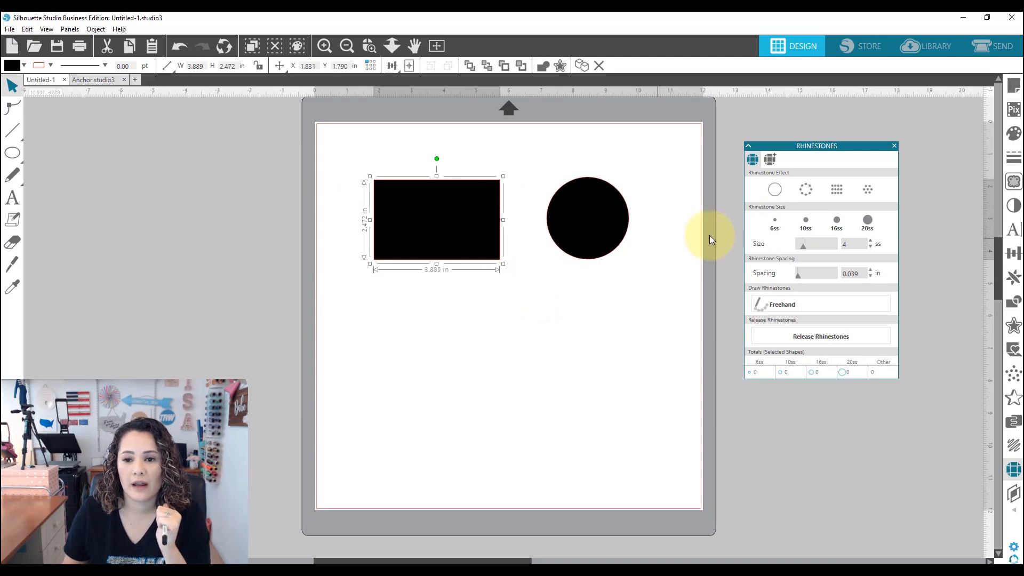
{"action": "left_click", "coordinate": [807, 192]}
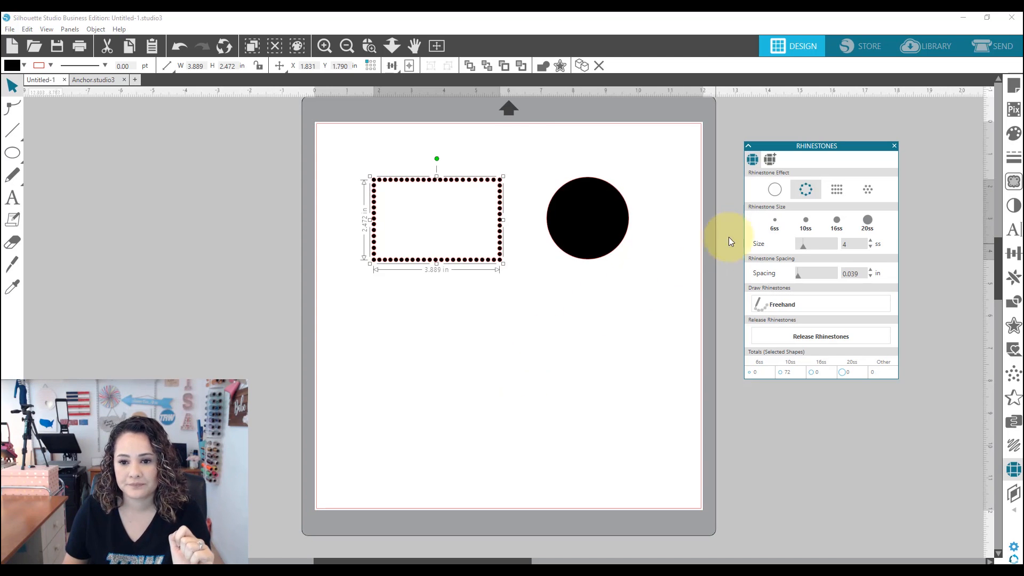
{"action": "left_click", "coordinate": [778, 190]}
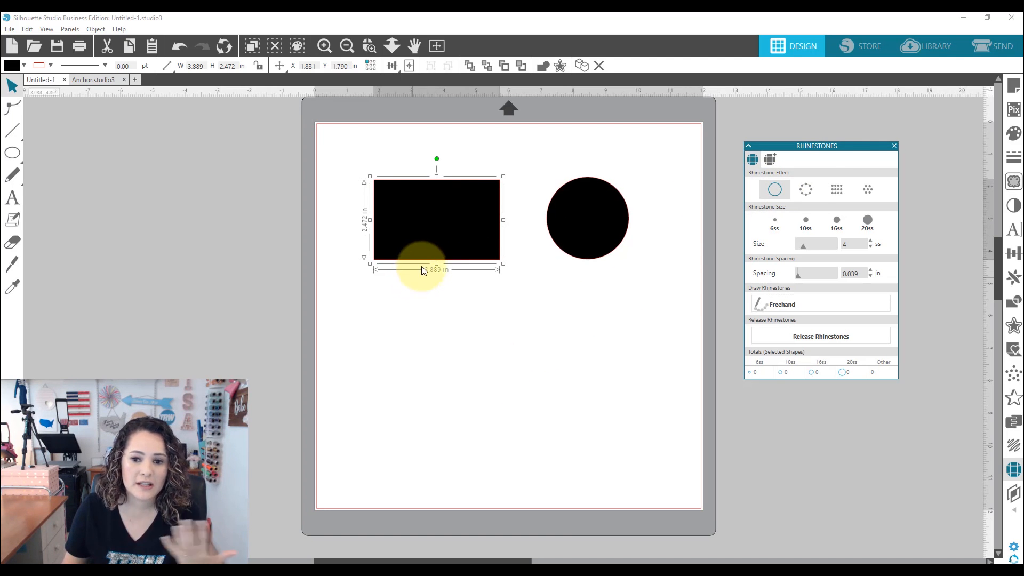
{"action": "left_click", "coordinate": [835, 193]}
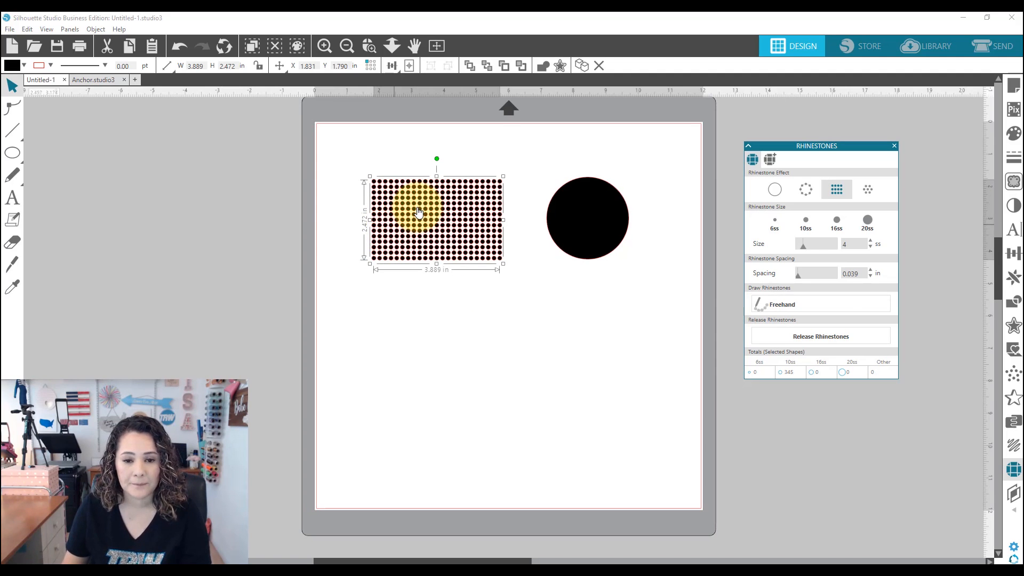
Step: Try the straight-row rhinestone fill on the black circle and replace it with the radial rhinestone fill
{"action": "mouse_move", "coordinate": [565, 202]}
{"action": "left_mouse_down"}
{"action": "mouse_move", "coordinate": [558, 210]}
{"action": "mouse_move", "coordinate": [574, 209]}
{"action": "left_mouse_up"}
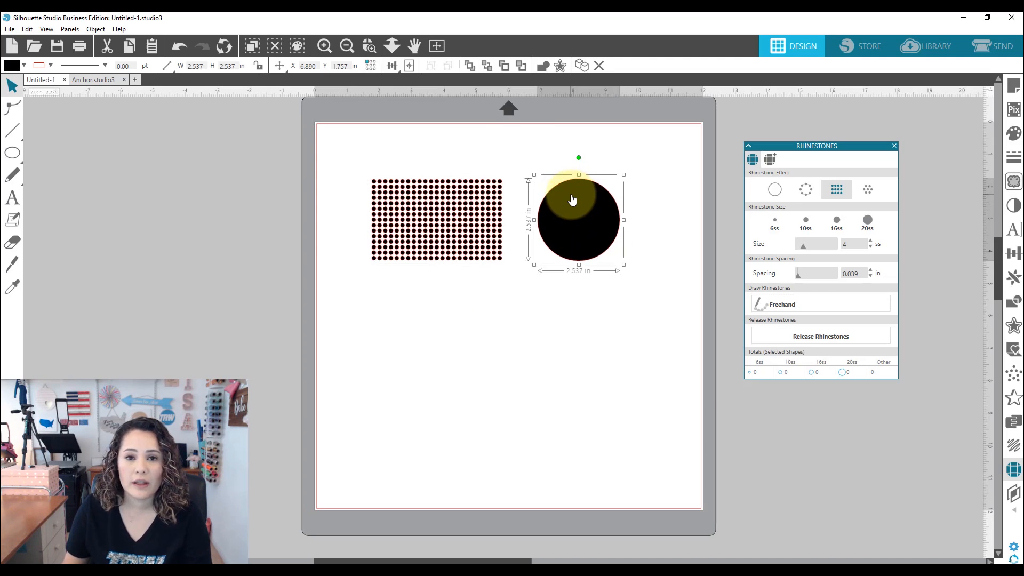
{"action": "left_click", "coordinate": [842, 190]}
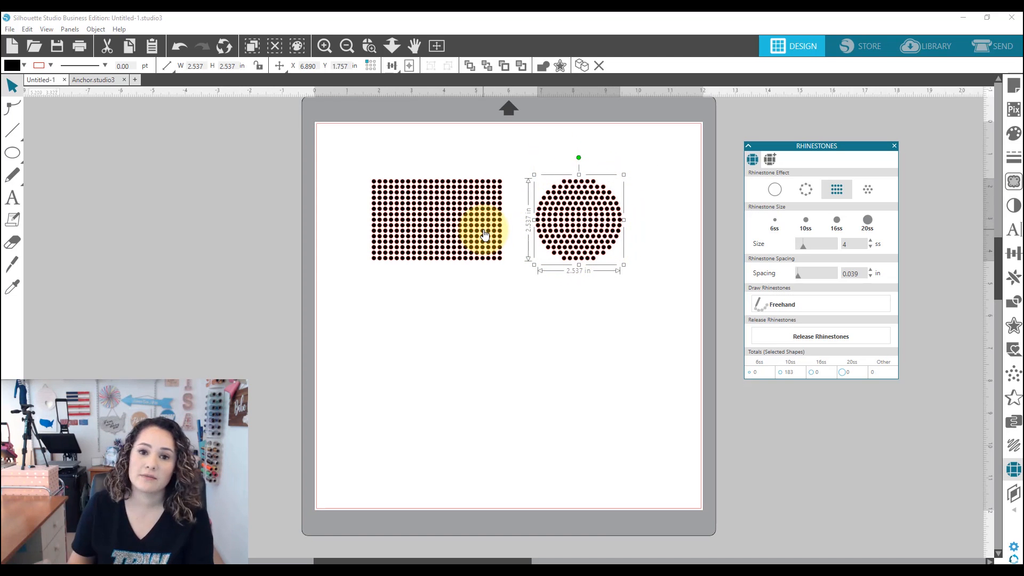
{"action": "left_click", "coordinate": [867, 190]}
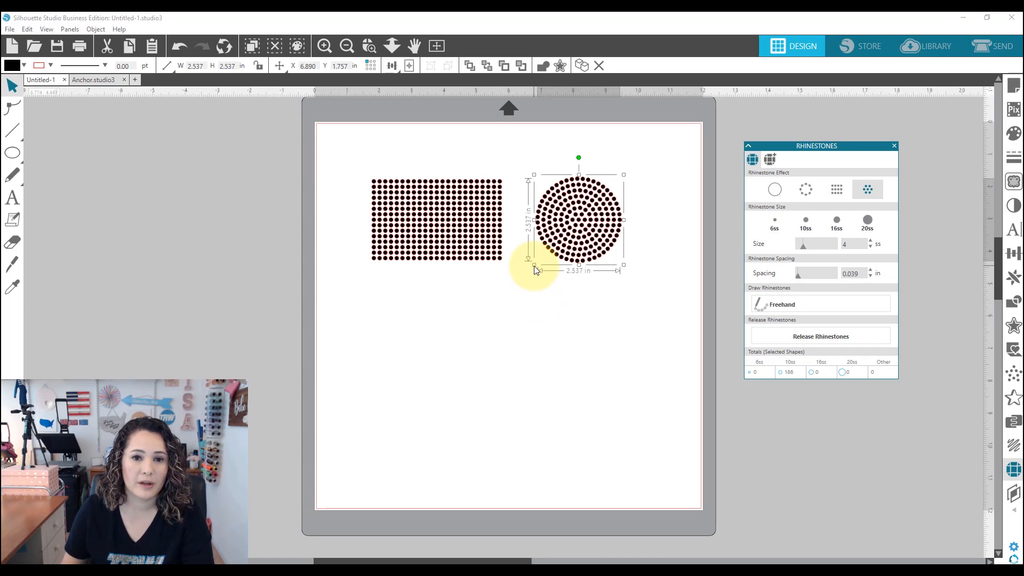
Step: Move the rhinestone rectangle off the page, shift the circle left, and try larger circle sizes, ending at about 3.57 in wide
{"action": "left_click_drag", "start_coordinate": [482, 234], "coordinate": [249, 255]}
{"action": "left_click_drag", "start_coordinate": [603, 229], "coordinate": [489, 233]}
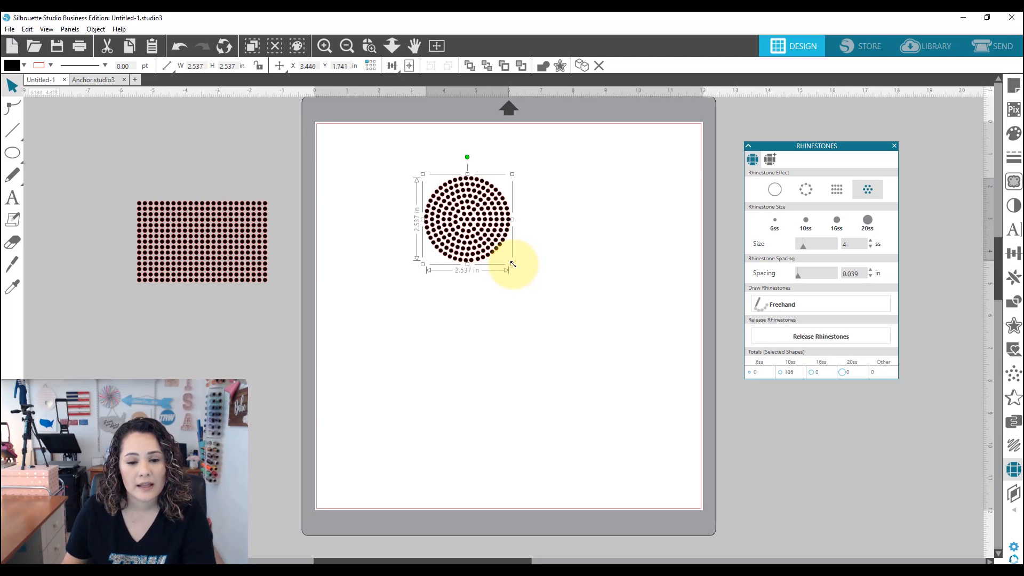
{"action": "left_click_drag", "start_coordinate": [526, 285], "coordinate": [635, 374]}
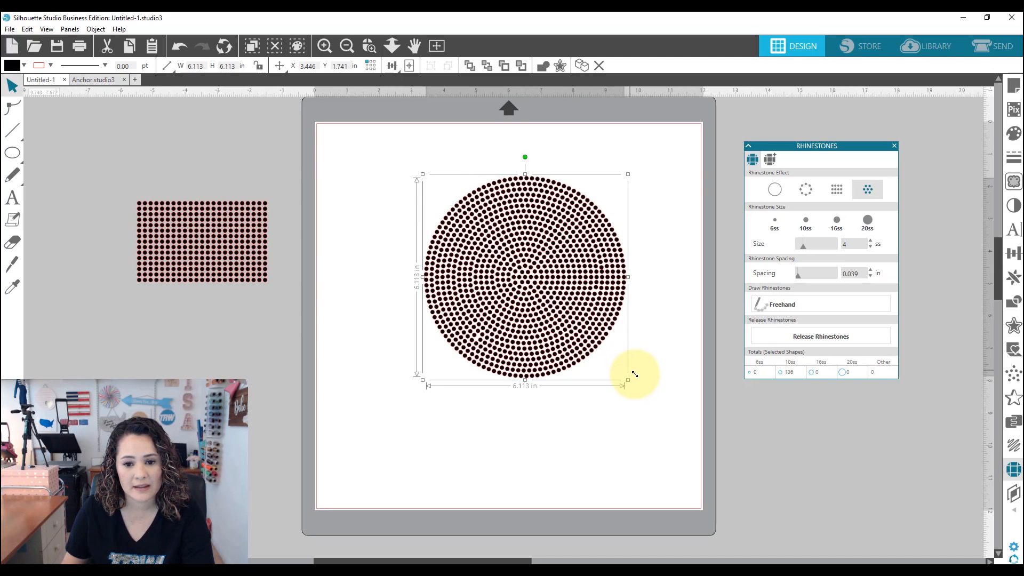
{"action": "left_click_drag", "start_coordinate": [638, 378], "coordinate": [633, 384]}
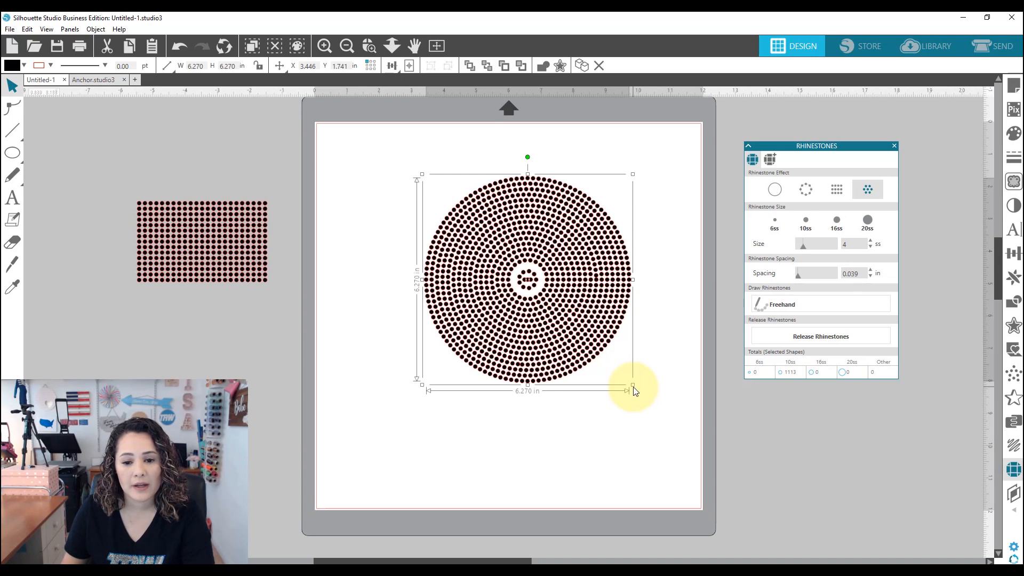
{"action": "left_click_drag", "start_coordinate": [626, 382], "coordinate": [624, 379]}
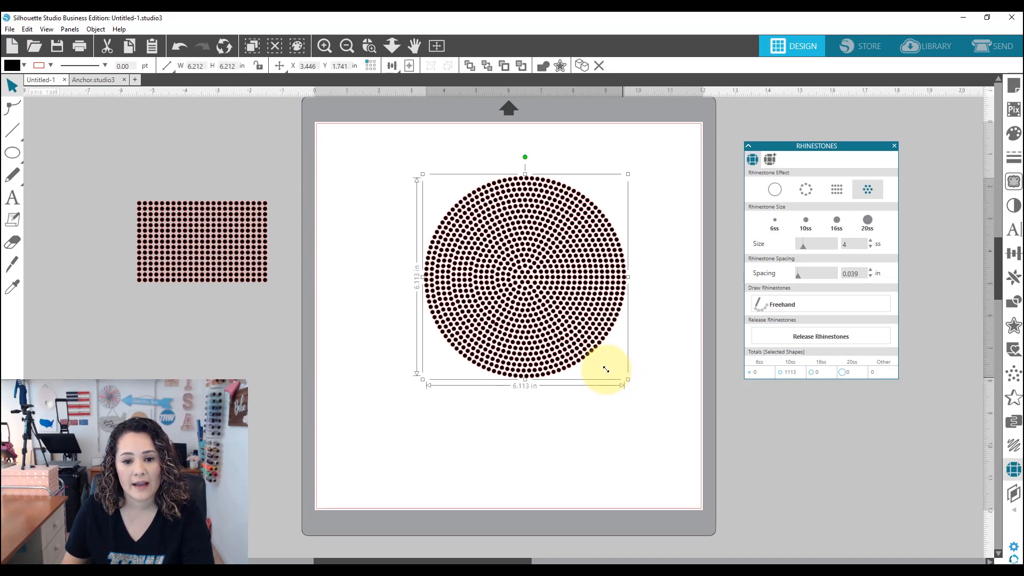
{"action": "mouse_move", "coordinate": [559, 312]}
{"action": "left_mouse_down"}
{"action": "mouse_move", "coordinate": [539, 287]}
{"action": "mouse_move", "coordinate": [554, 303]}
{"action": "left_mouse_up"}
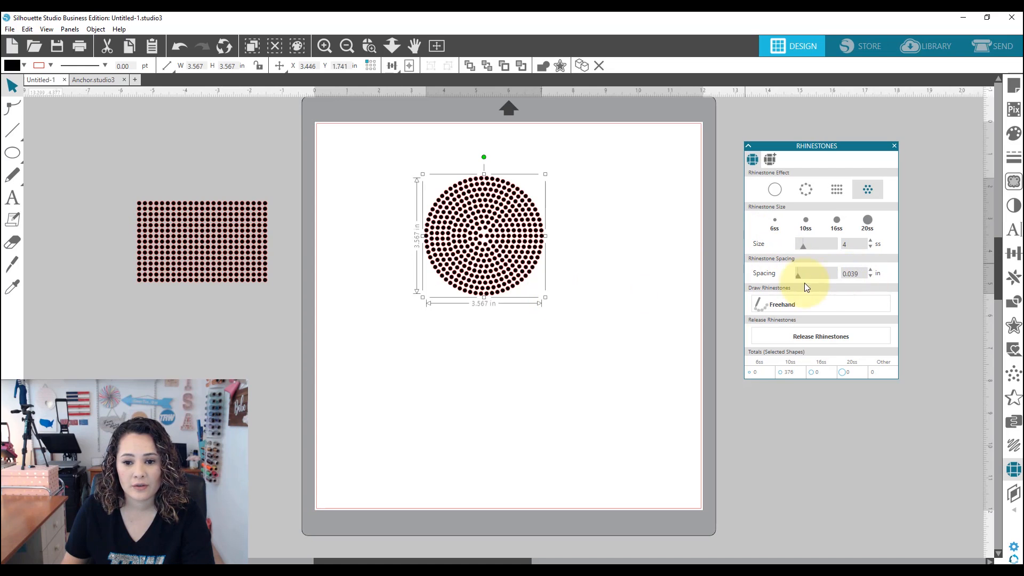
Step: Try zero rhinestone spacing on the circle, and set the spacing to 0.020 in
{"action": "left_click_drag", "start_coordinate": [801, 277], "coordinate": [793, 278]}
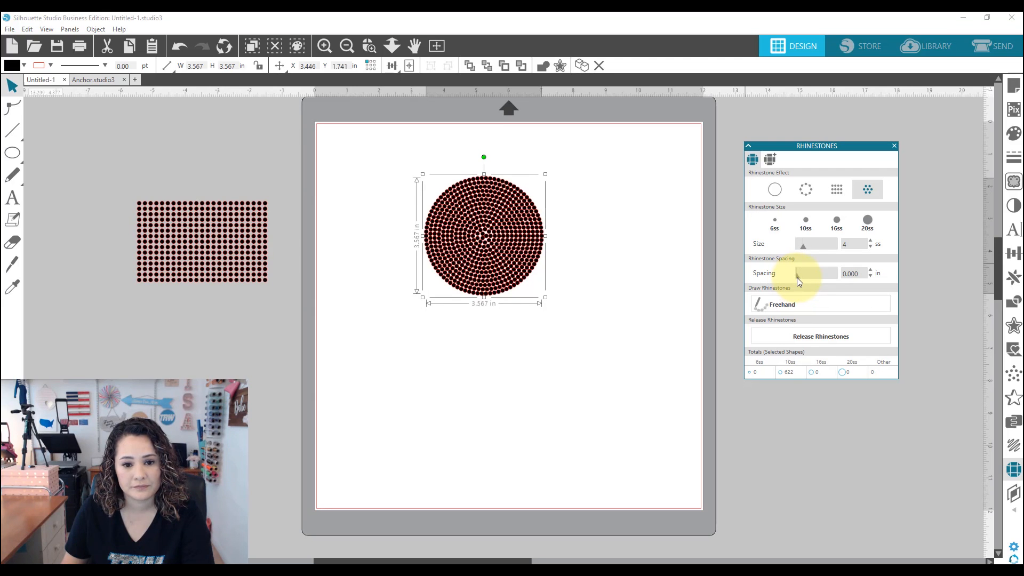
{"action": "left_click", "coordinate": [851, 274]}
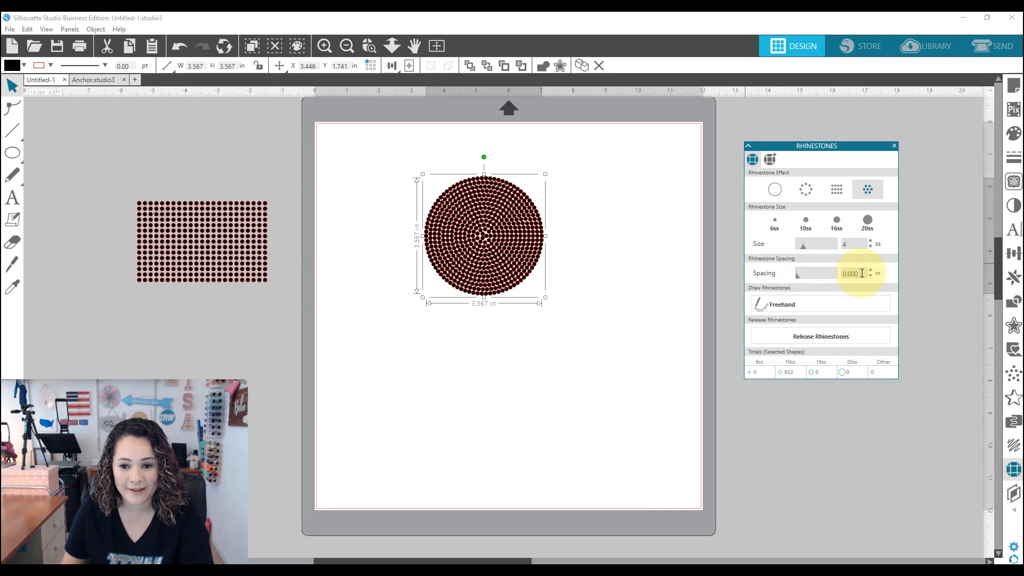
{"action": "type", "text": ".02"}
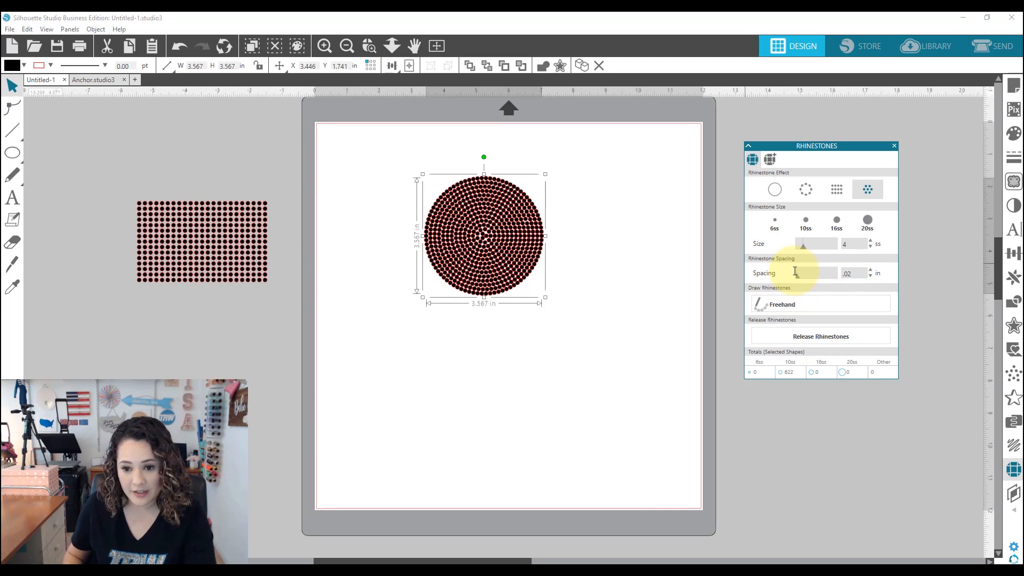
{"action": "key", "text": "Return"}
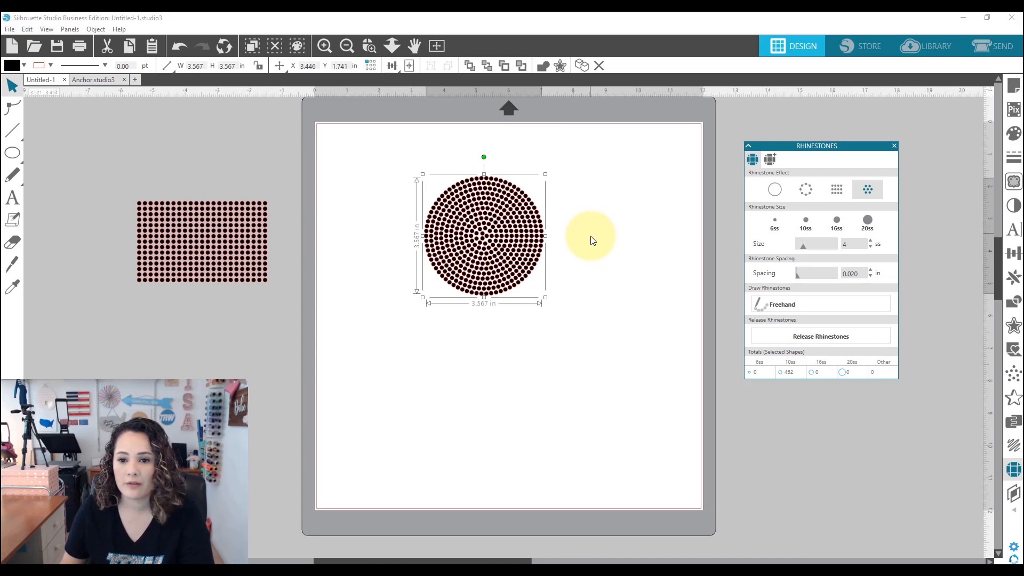
Step: Try the 6ss, 16ss and 20ss rhinestone sizes on the circle and set the size to 10ss
{"action": "left_click", "coordinate": [778, 221]}
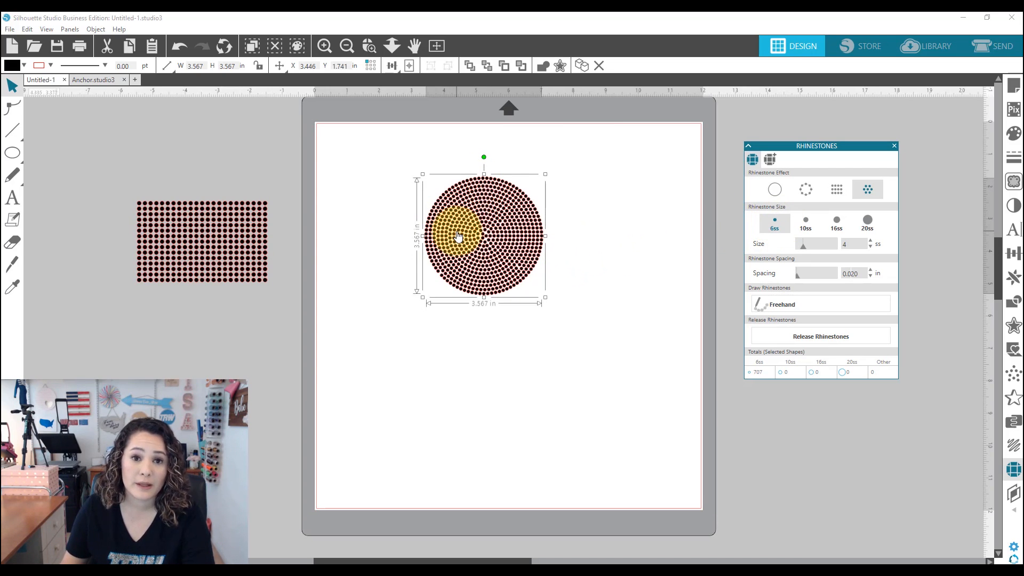
{"action": "left_click", "coordinate": [836, 223]}
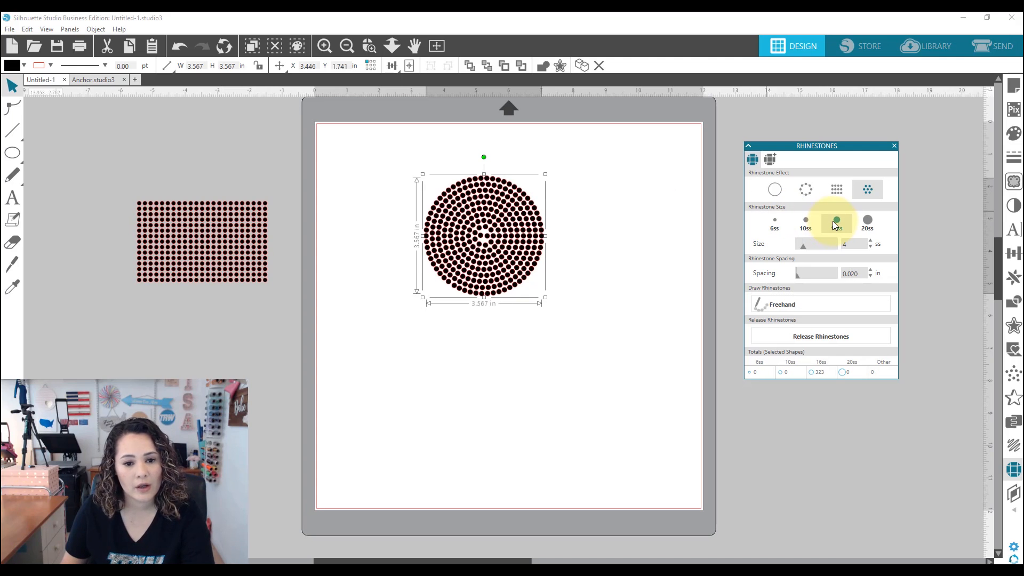
{"action": "left_click", "coordinate": [864, 221]}
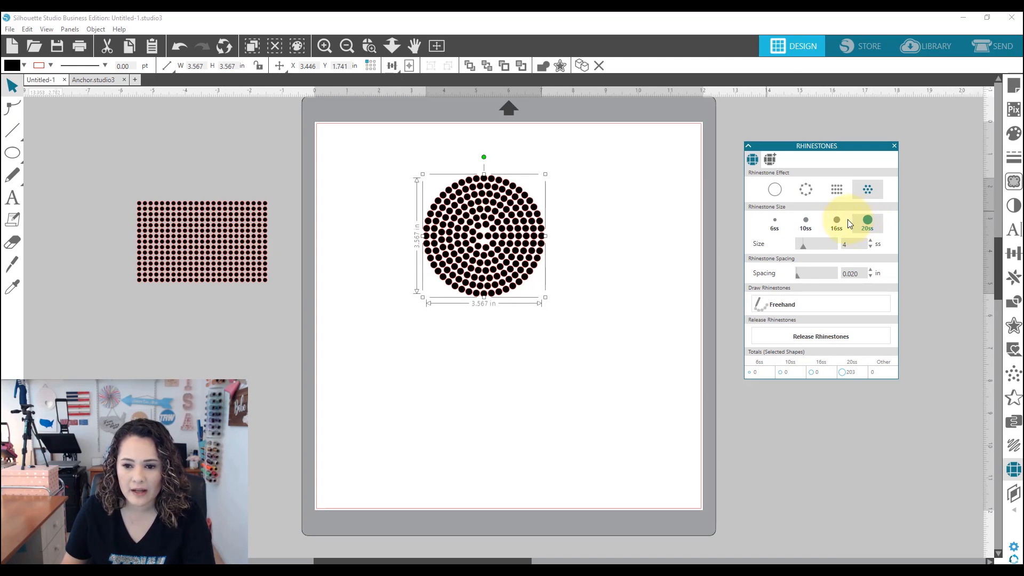
{"action": "left_click", "coordinate": [807, 221]}
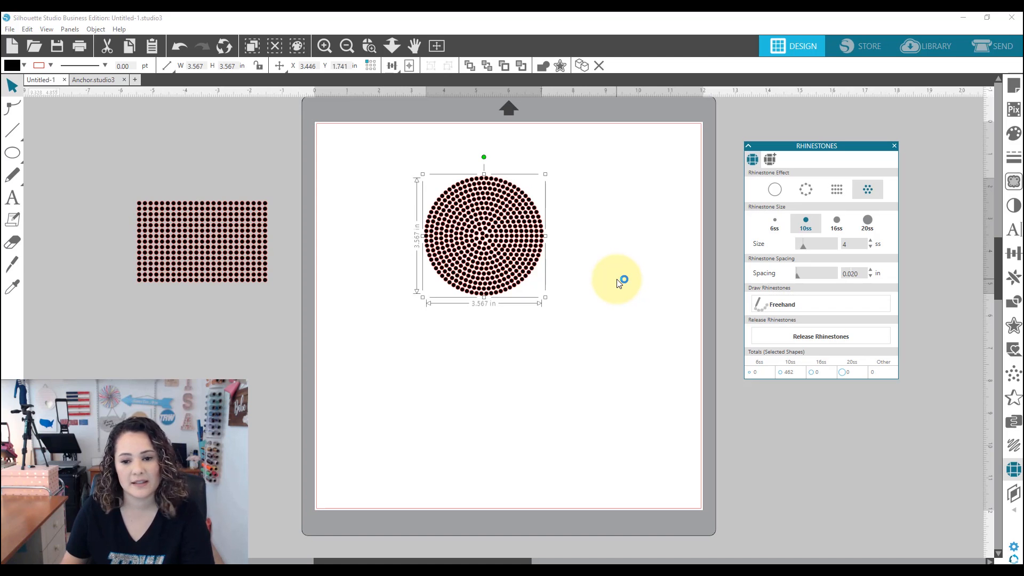
Step: Delete the rhinestone circle and move the rhinestone rectangle back onto the upper part of the page
{"action": "left_click_drag", "start_coordinate": [502, 258], "coordinate": [328, 364]}
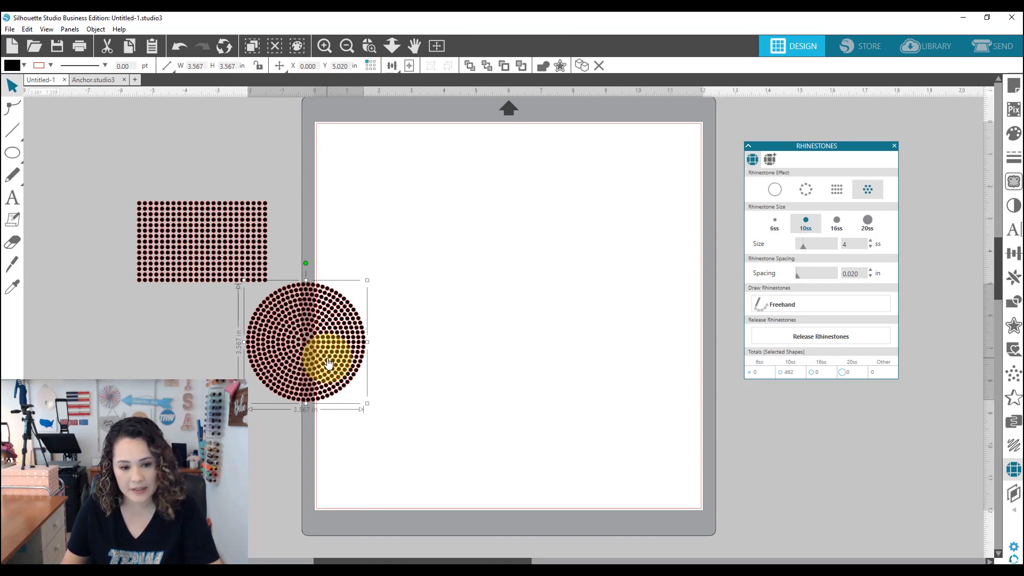
{"action": "key", "text": "Delete"}
{"action": "mouse_move", "coordinate": [228, 256]}
{"action": "left_mouse_down"}
{"action": "mouse_move", "coordinate": [499, 291]}
{"action": "mouse_move", "coordinate": [525, 248]}
{"action": "left_mouse_up"}
{"action": "left_click", "coordinate": [645, 260]}
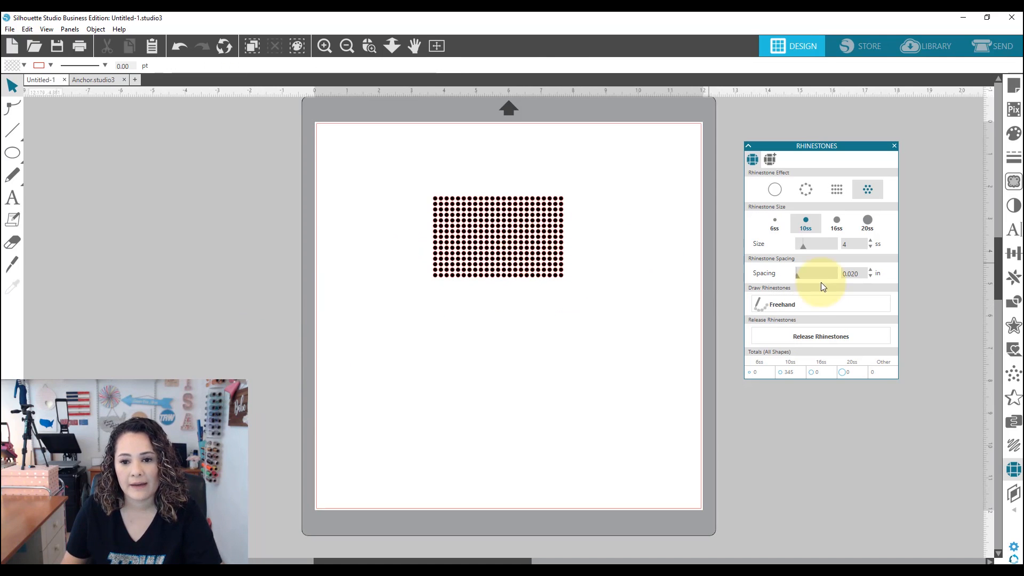
Step: Draw a winding freehand rhinestone line about 10.65 × 7.05 in across the lower part of the page, and delete it
{"action": "left_click", "coordinate": [798, 305]}
{"action": "mouse_move", "coordinate": [670, 248]}
{"action": "left_mouse_down"}
{"action": "mouse_move", "coordinate": [628, 389]}
{"action": "mouse_move", "coordinate": [599, 416]}
{"action": "mouse_move", "coordinate": [346, 395]}
{"action": "mouse_move", "coordinate": [327, 353]}
{"action": "mouse_move", "coordinate": [357, 325]}
{"action": "mouse_move", "coordinate": [400, 329]}
{"action": "mouse_move", "coordinate": [396, 442]}
{"action": "mouse_move", "coordinate": [417, 471]}
{"action": "mouse_move", "coordinate": [453, 475]}
{"action": "mouse_move", "coordinate": [492, 381]}
{"action": "mouse_move", "coordinate": [541, 438]}
{"action": "mouse_move", "coordinate": [566, 451]}
{"action": "mouse_move", "coordinate": [597, 444]}
{"action": "mouse_move", "coordinate": [624, 412]}
{"action": "mouse_move", "coordinate": [584, 365]}
{"action": "left_mouse_up"}
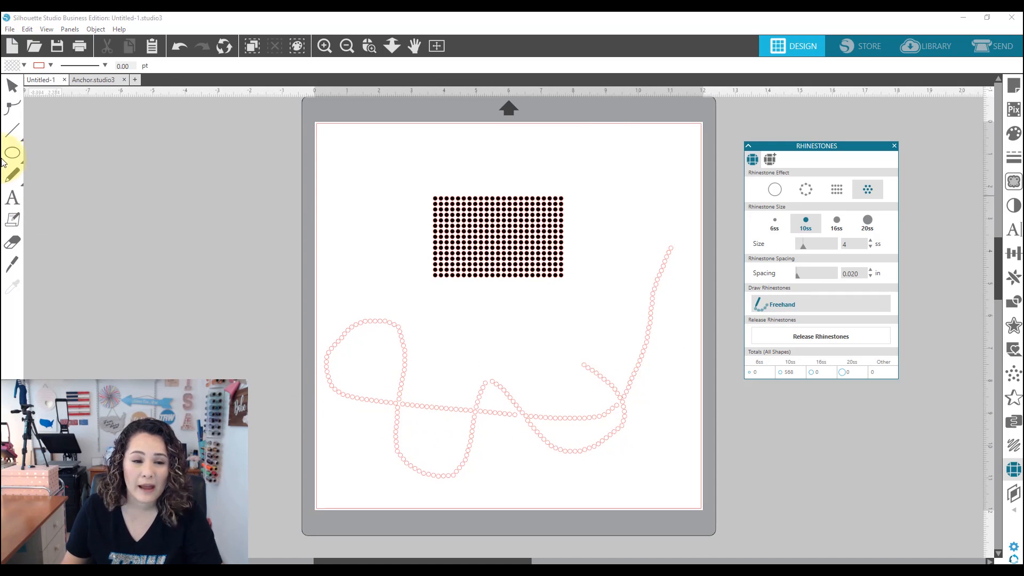
{"action": "left_click", "coordinate": [12, 85]}
{"action": "left_click", "coordinate": [376, 329]}
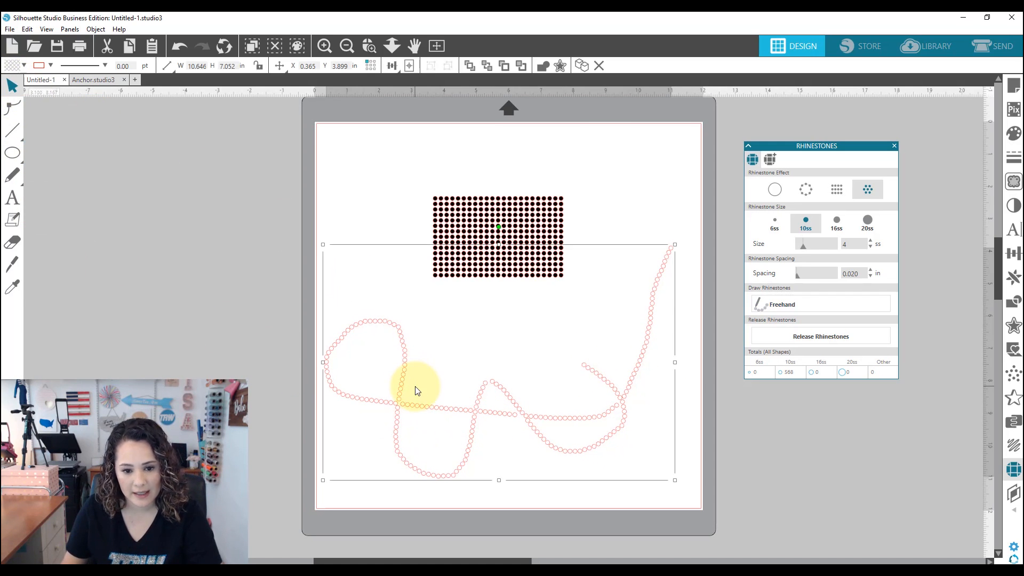
{"action": "key", "text": "Delete"}
Step: Move the rhinestone rectangle slightly down the page and release its rhinestones into separate stones
{"action": "left_click_drag", "start_coordinate": [505, 230], "coordinate": [498, 257]}
{"action": "left_click", "coordinate": [464, 280]}
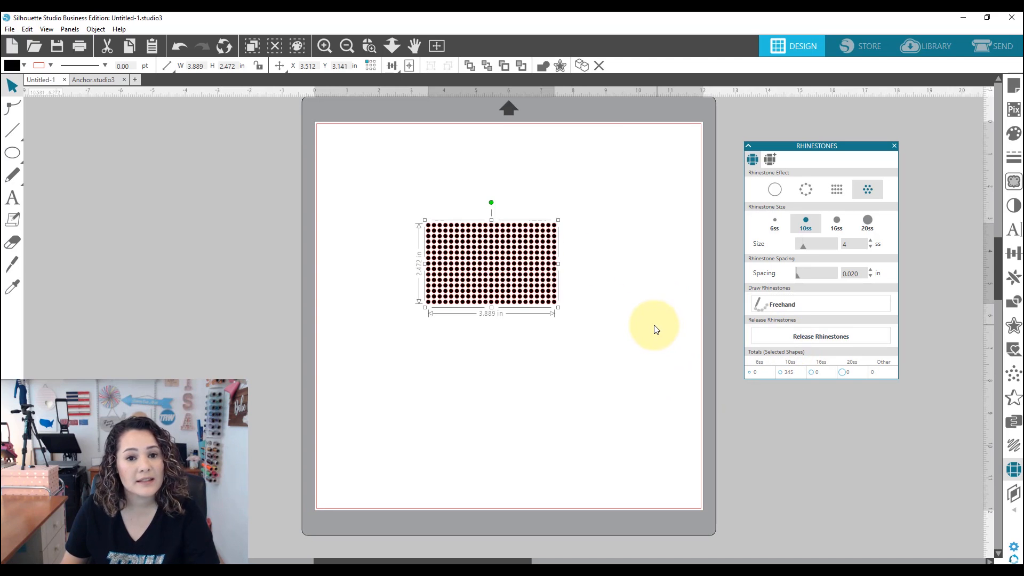
{"action": "left_click", "coordinate": [779, 340]}
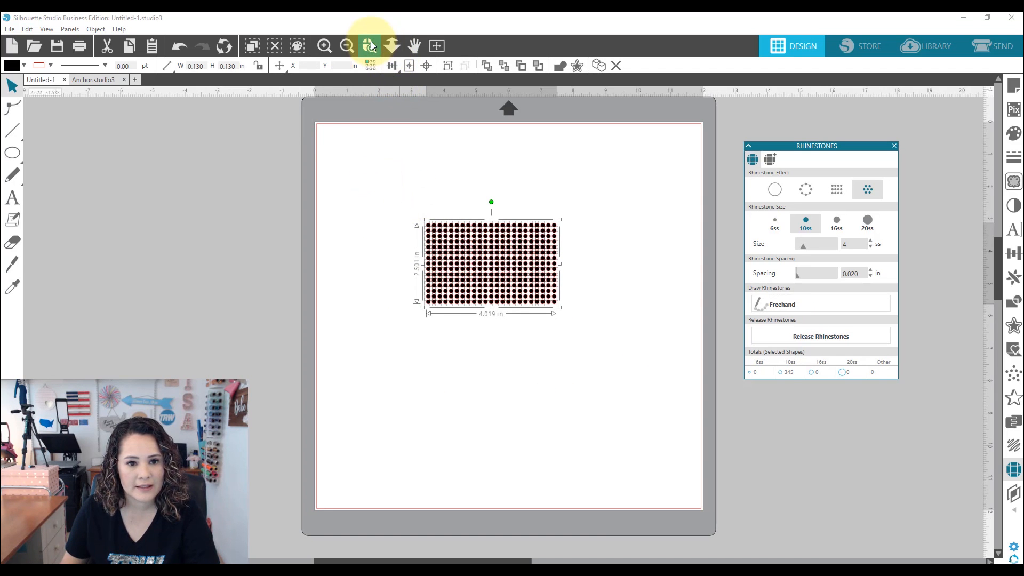
Step: Try moving single stones away from the upper-left corner of the released rhinestone rectangle
{"action": "left_click_drag", "start_coordinate": [391, 157], "coordinate": [560, 314]}
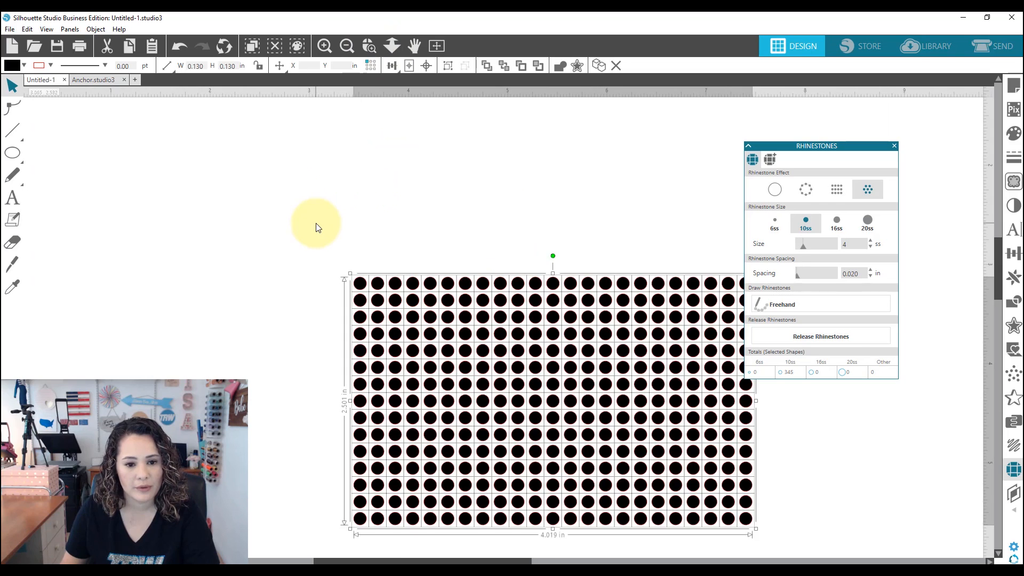
{"action": "left_click", "coordinate": [317, 224]}
{"action": "left_click_drag", "start_coordinate": [377, 284], "coordinate": [377, 246]}
{"action": "left_click_drag", "start_coordinate": [360, 283], "coordinate": [322, 226]}
{"action": "left_click_drag", "start_coordinate": [412, 283], "coordinate": [427, 260]}
{"action": "left_click", "coordinate": [414, 276]}
Step: Undo the moves of the individual stones and show the whole page again
{"action": "key", "text": "ctrl+z"}
{"action": "key", "text": "ctrl+z"}
{"action": "key", "text": "ctrl+z"}
{"action": "key", "text": "ctrl+z"}
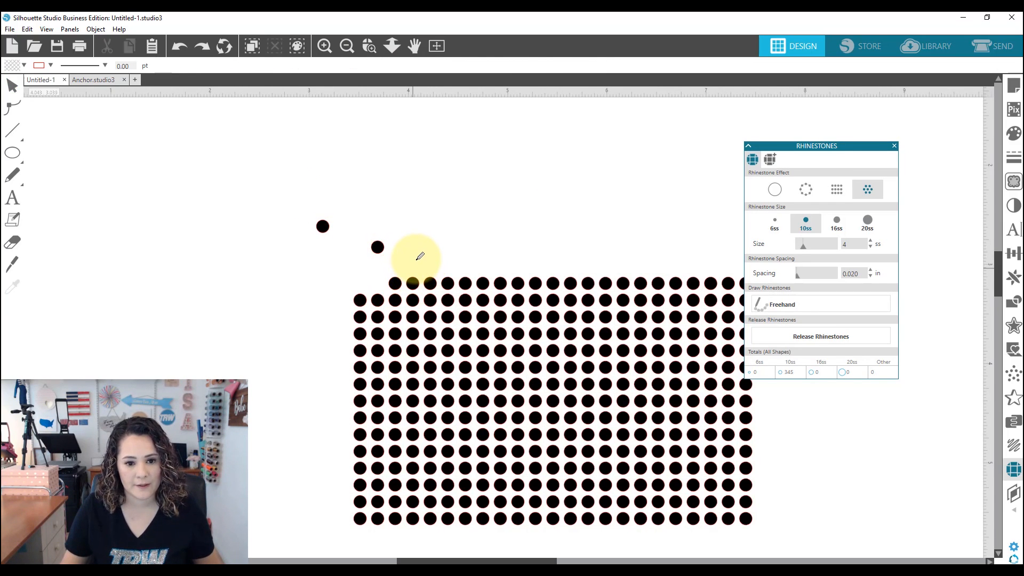
{"action": "key", "text": "ctrl+z"}
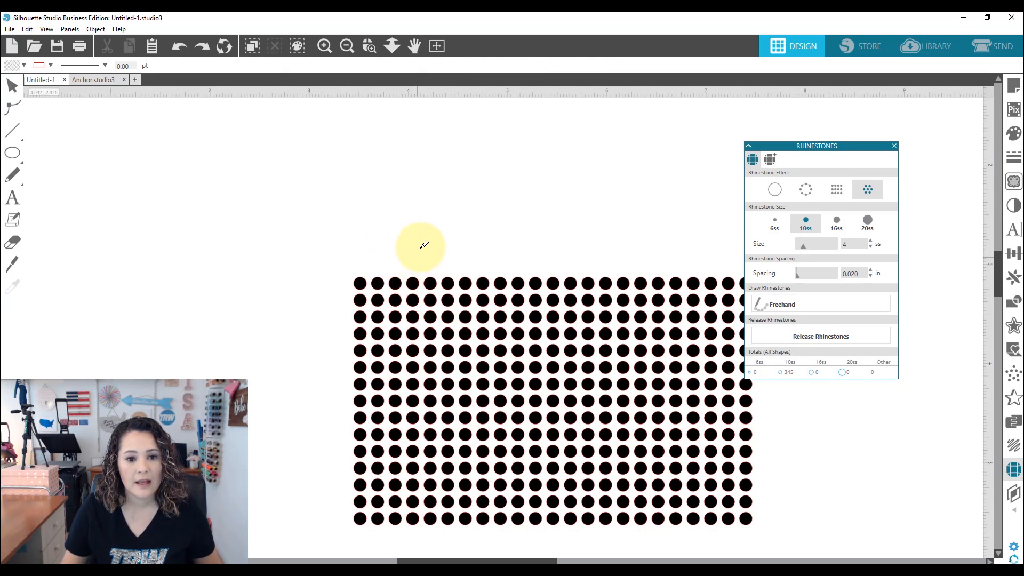
{"action": "left_click", "coordinate": [436, 46]}
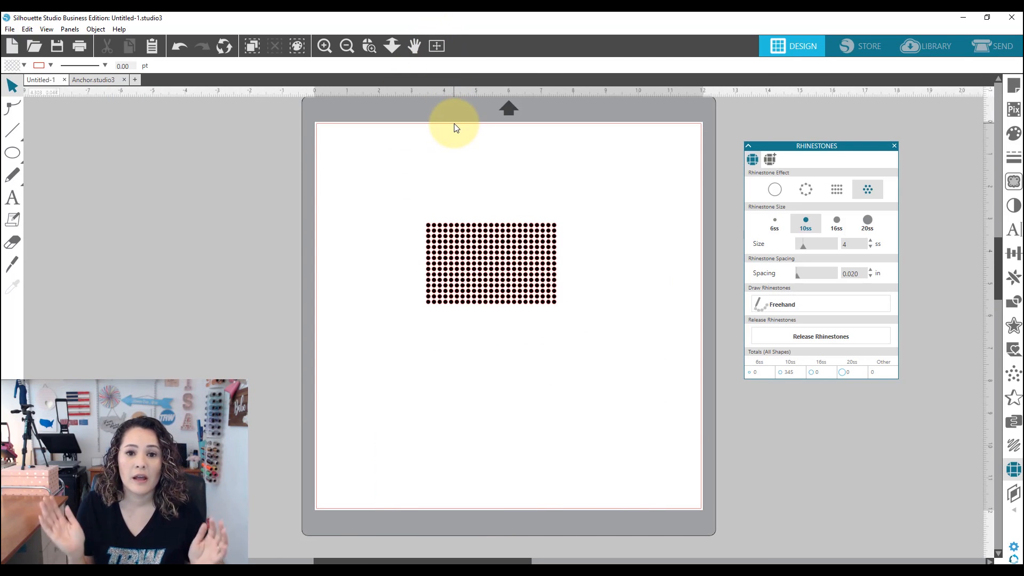